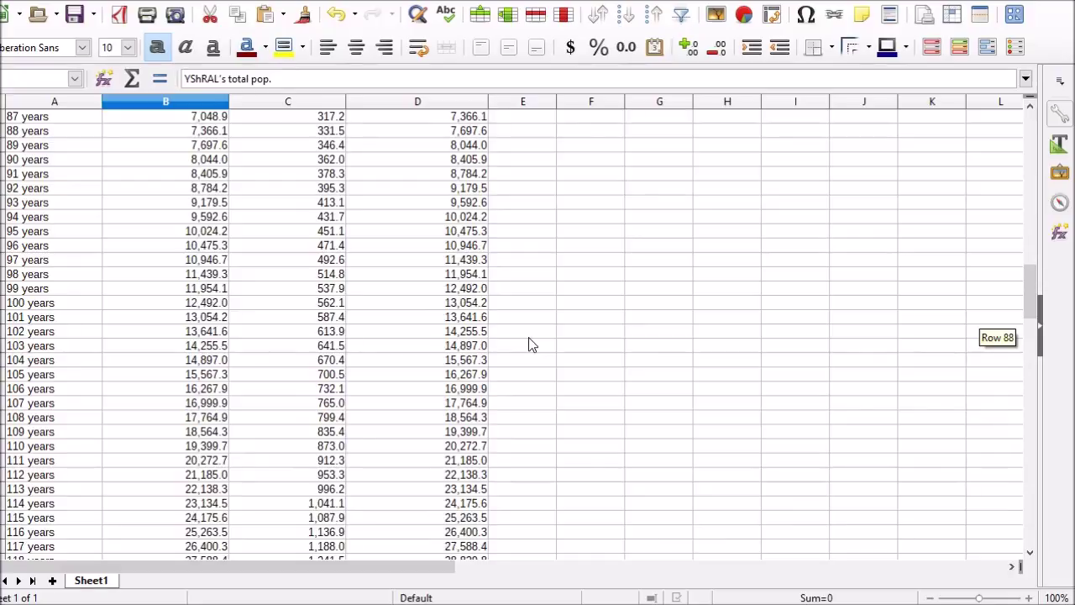
# Review the yearly population figures through to the final 215 years row of the table
pyautogui.scroll(-5, 529, 344)
pyautogui.scroll(-5, 529, 344)
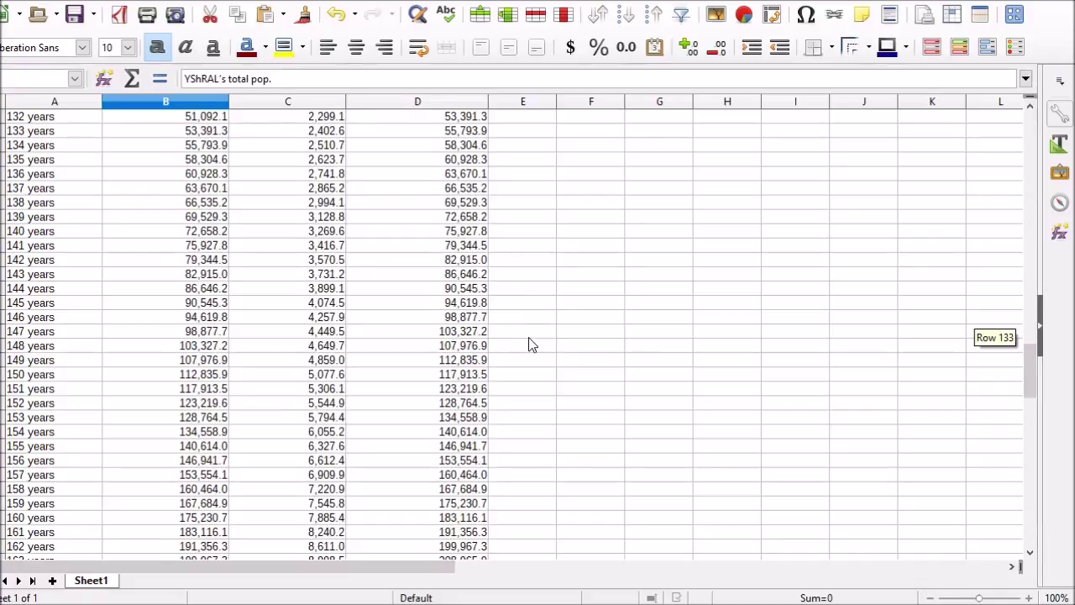
pyautogui.scroll(-8, 529, 344)
pyautogui.scroll(-7, 529, 339)
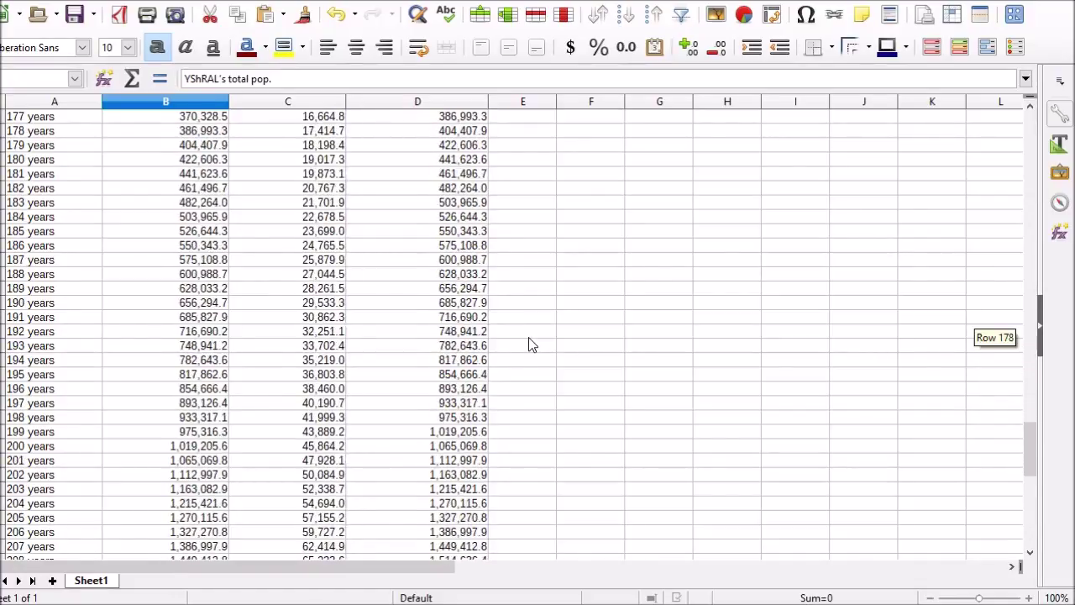
pyautogui.scroll(-6, 528, 345)
pyautogui.scroll(-1, 529, 345)
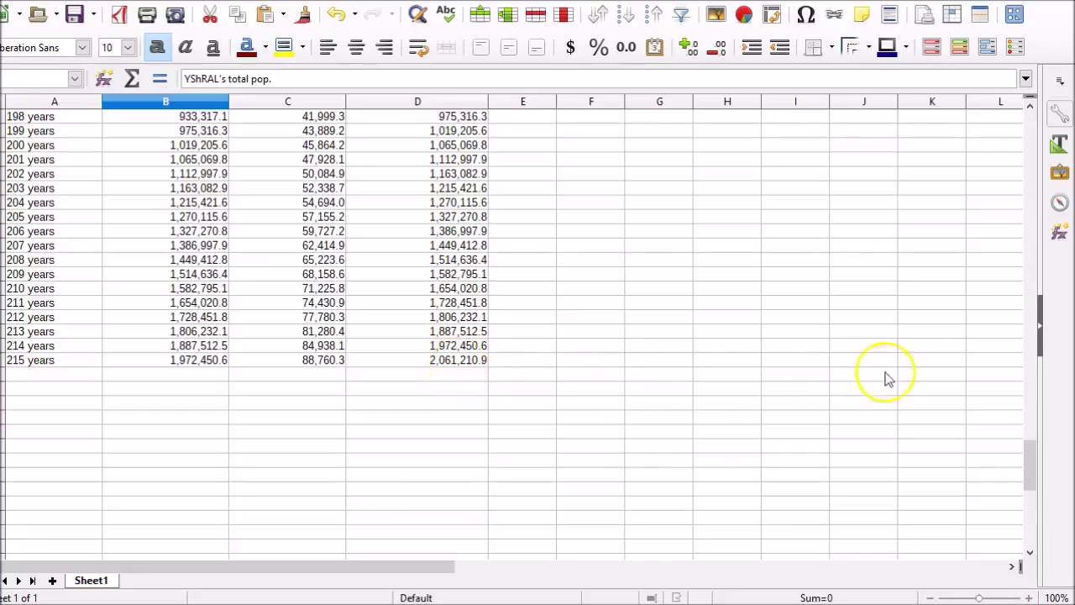
# Return to the start of the table and inspect the year 1 entries for time, total population, 4.5% growth and year-end population
pyautogui.scroll(6, 671, 393)
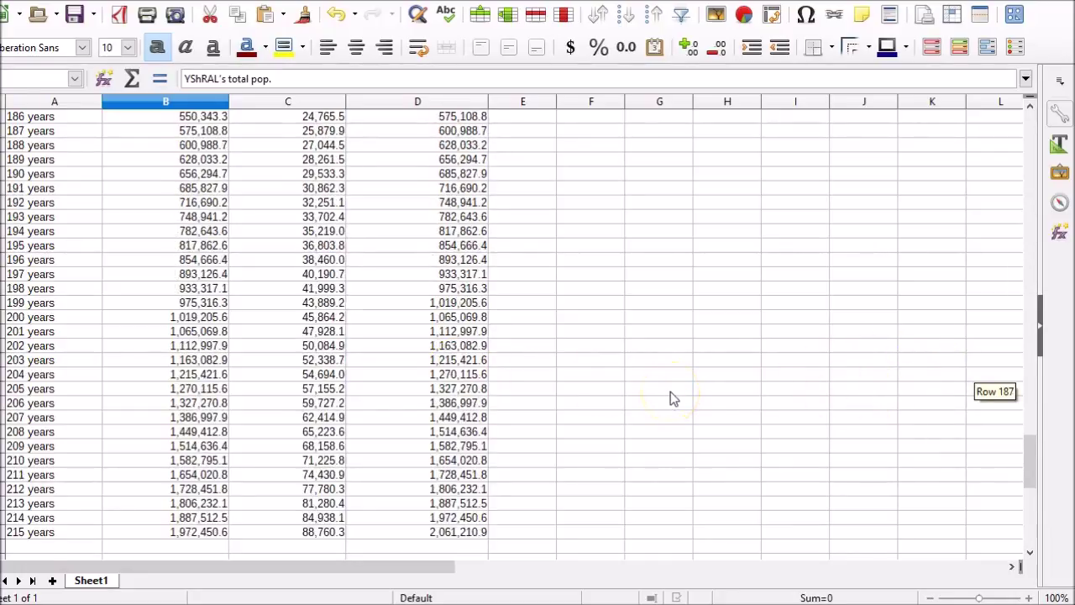
pyautogui.scroll(6, 523, 396)
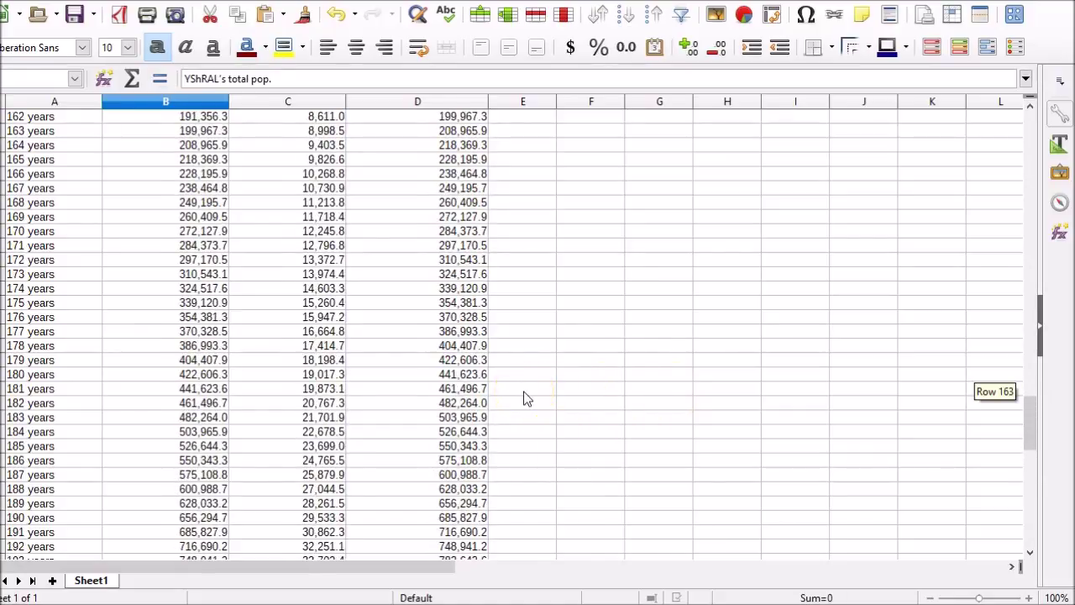
pyautogui.scroll(11, 523, 398)
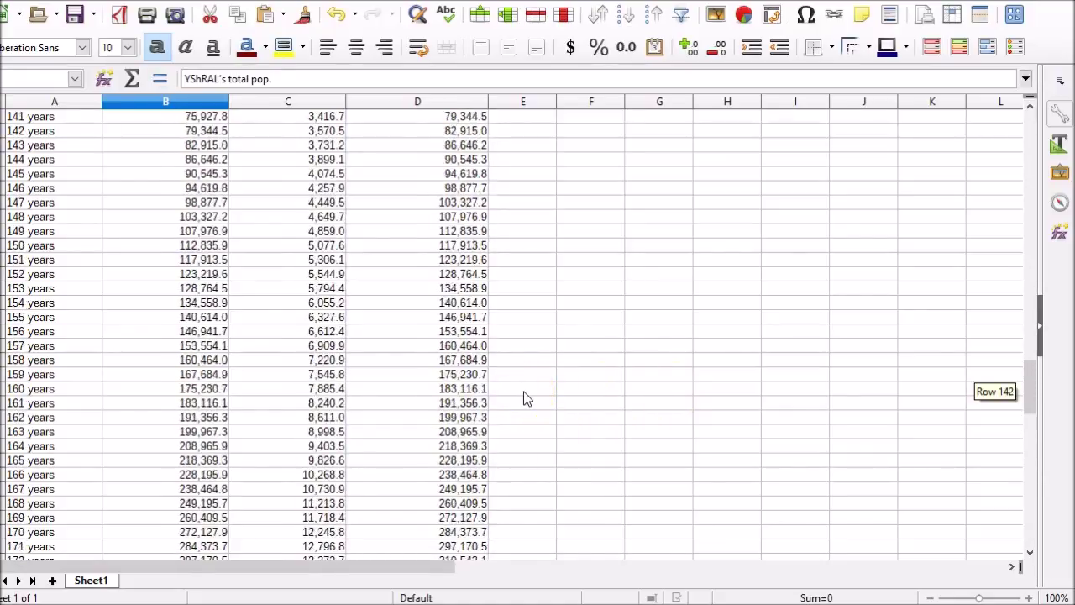
pyautogui.scroll(8, 523, 398)
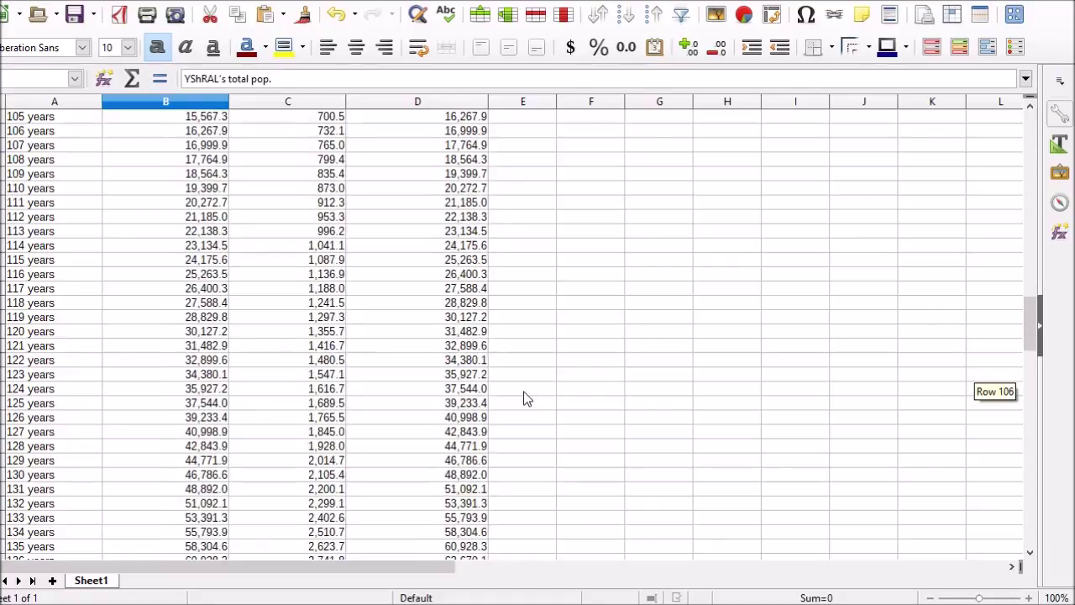
pyautogui.scroll(7, 523, 398)
pyautogui.scroll(13, 522, 398)
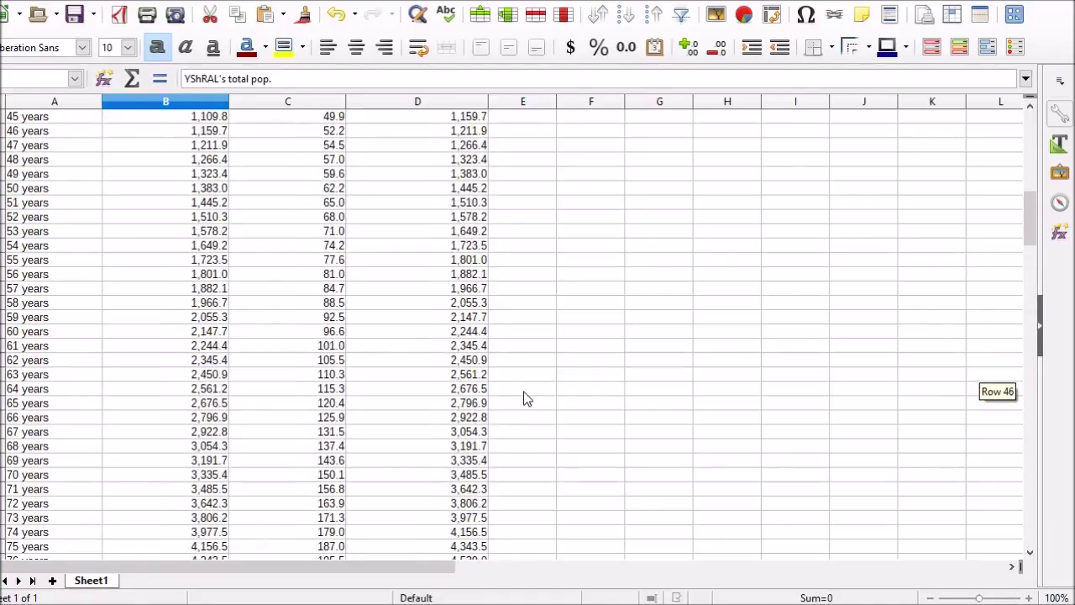
pyautogui.scroll(14, 523, 398)
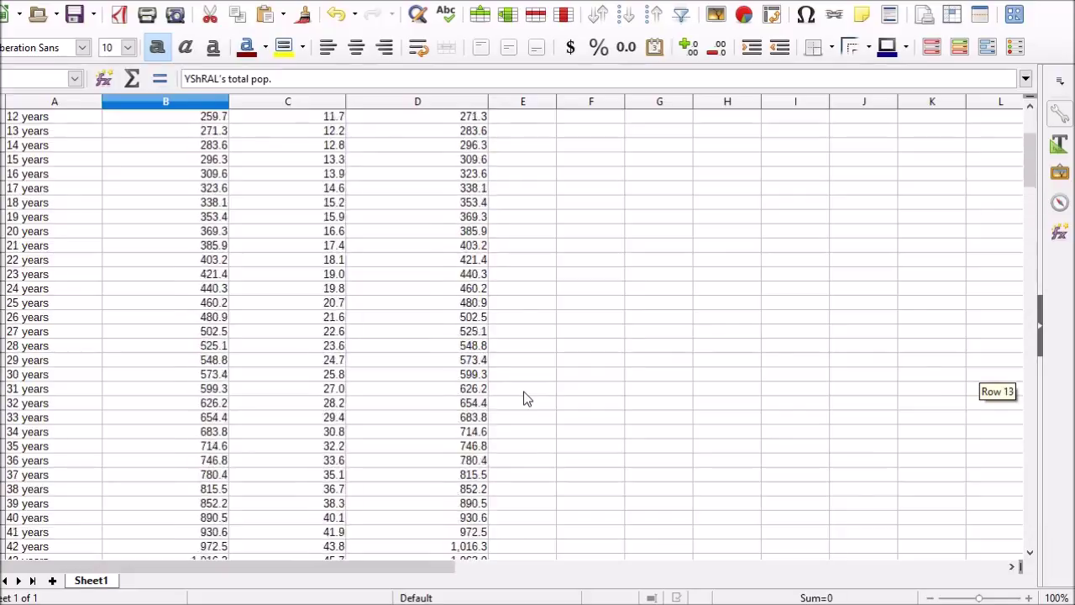
pyautogui.scroll(1, 523, 398)
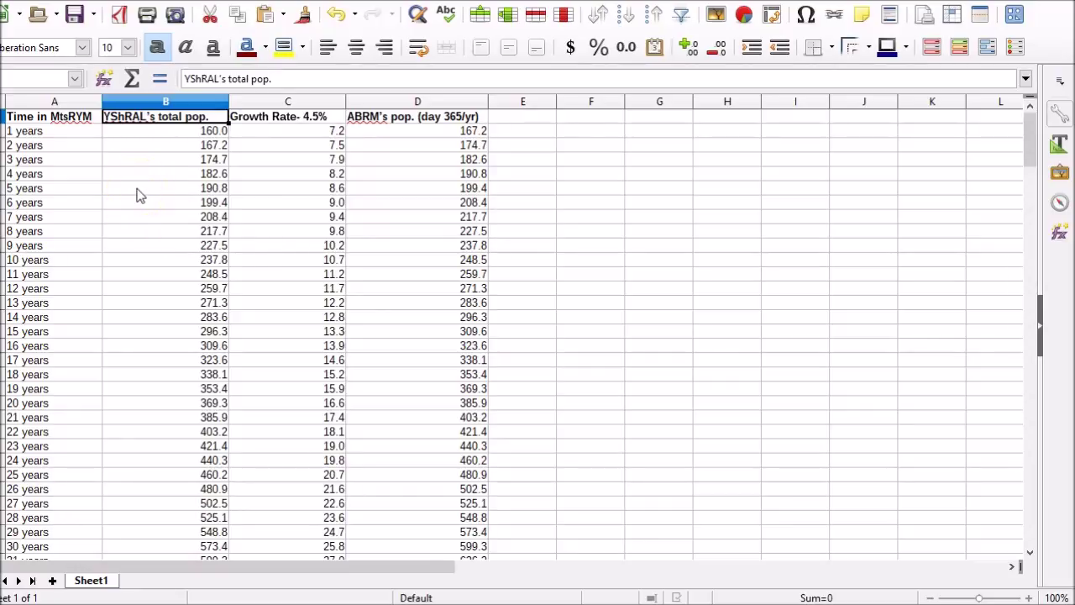
pyautogui.click(72, 138)
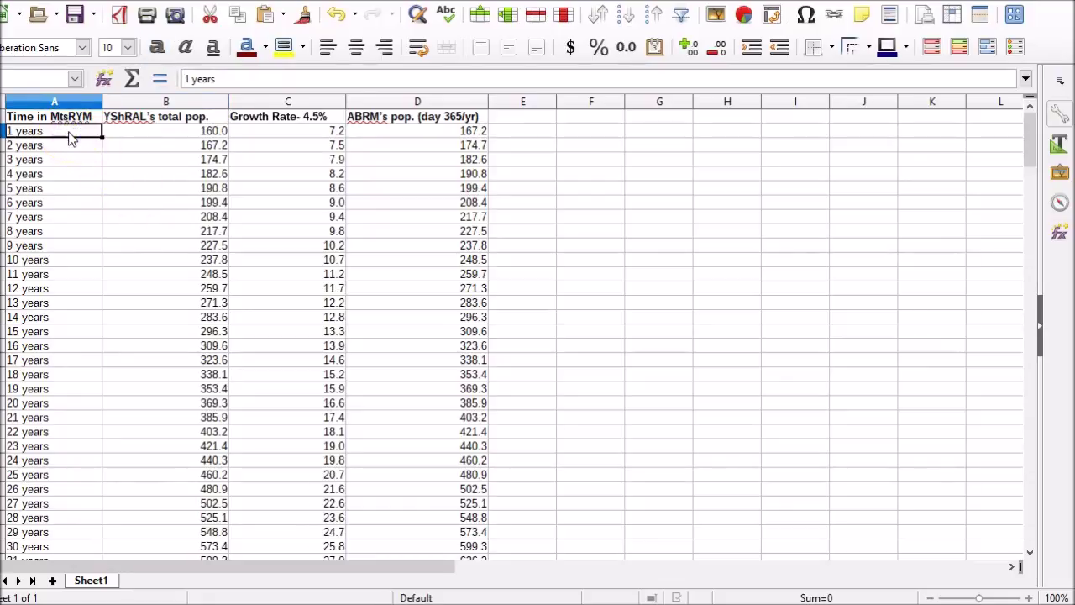
pyautogui.click(176, 139)
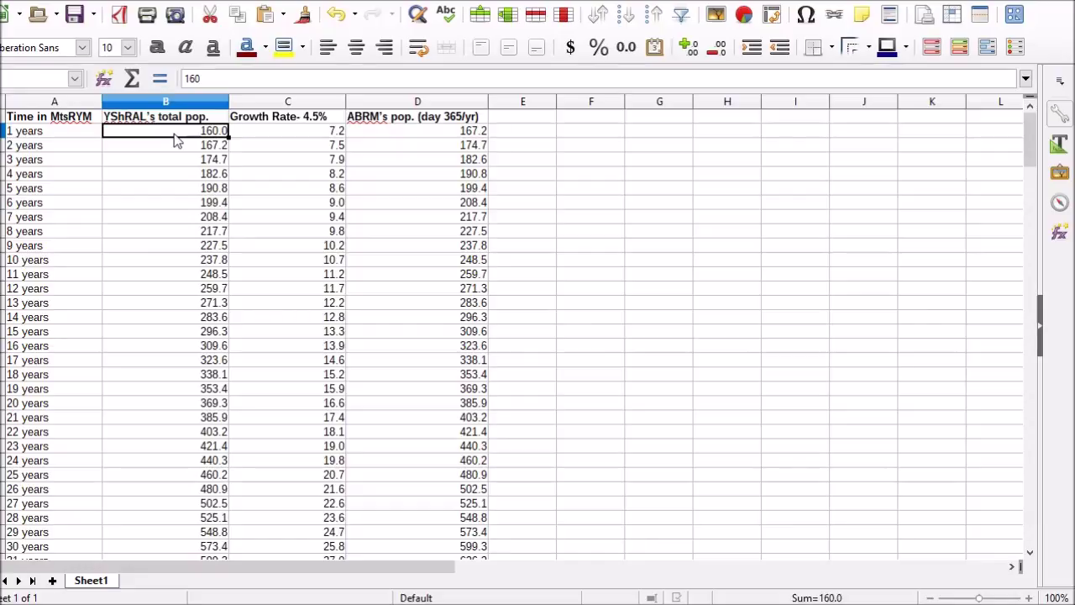
pyautogui.click(304, 137)
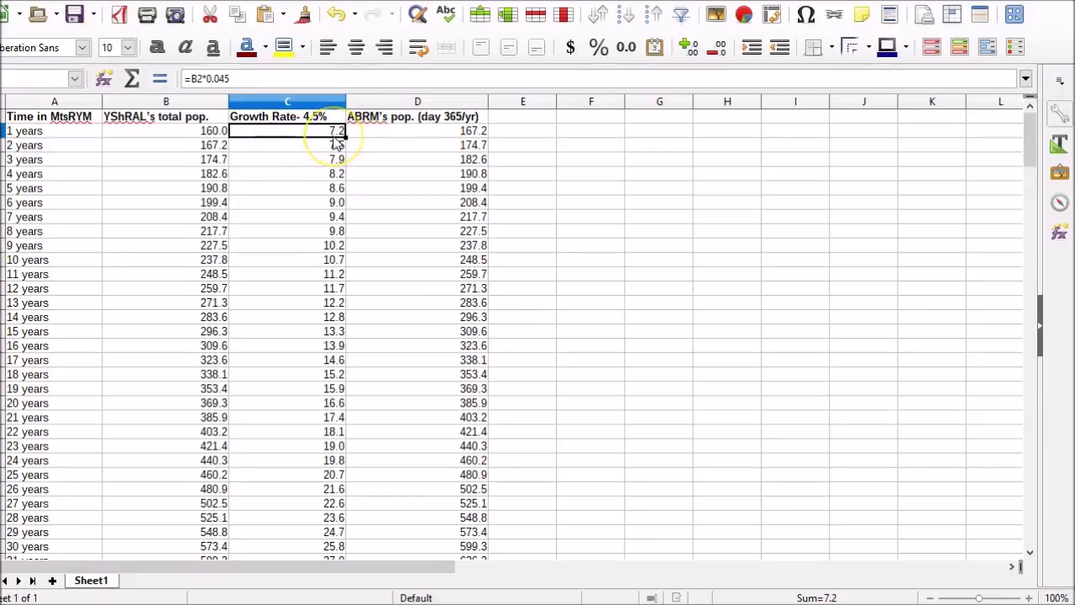
pyautogui.click(403, 130)
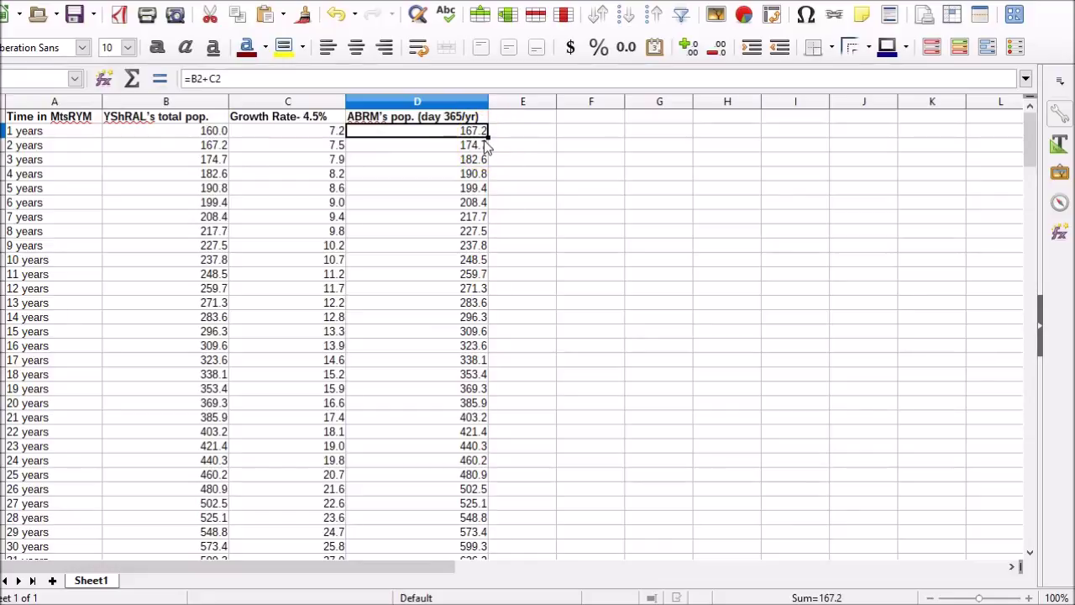
# Check the formulas linking each year's total population in column B to the preceding year-end population in column D, for years 2 to 6
pyautogui.click(163, 146)
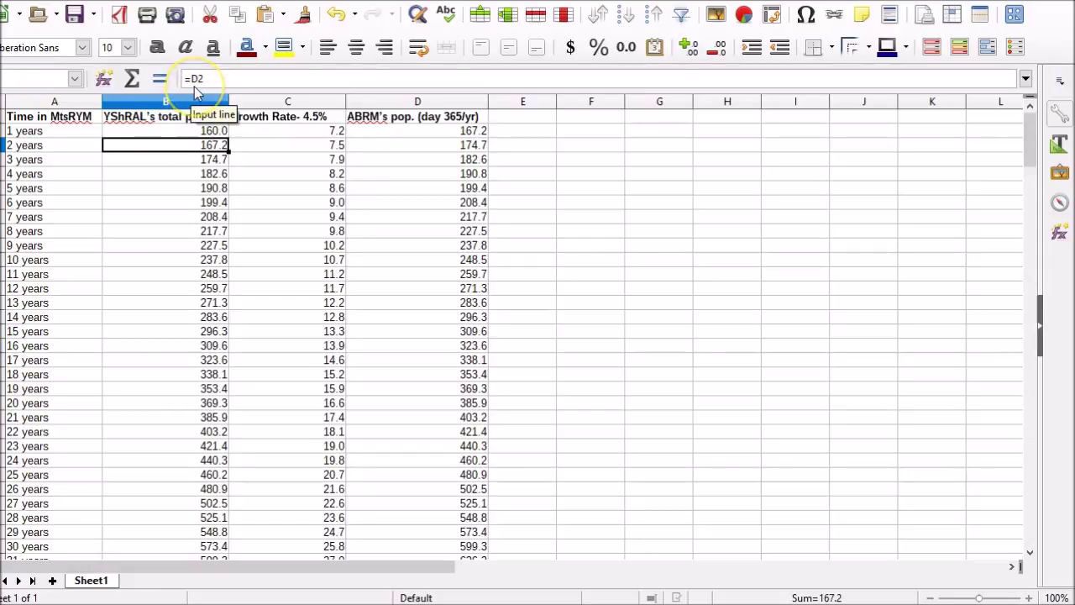
pyautogui.click(432, 145)
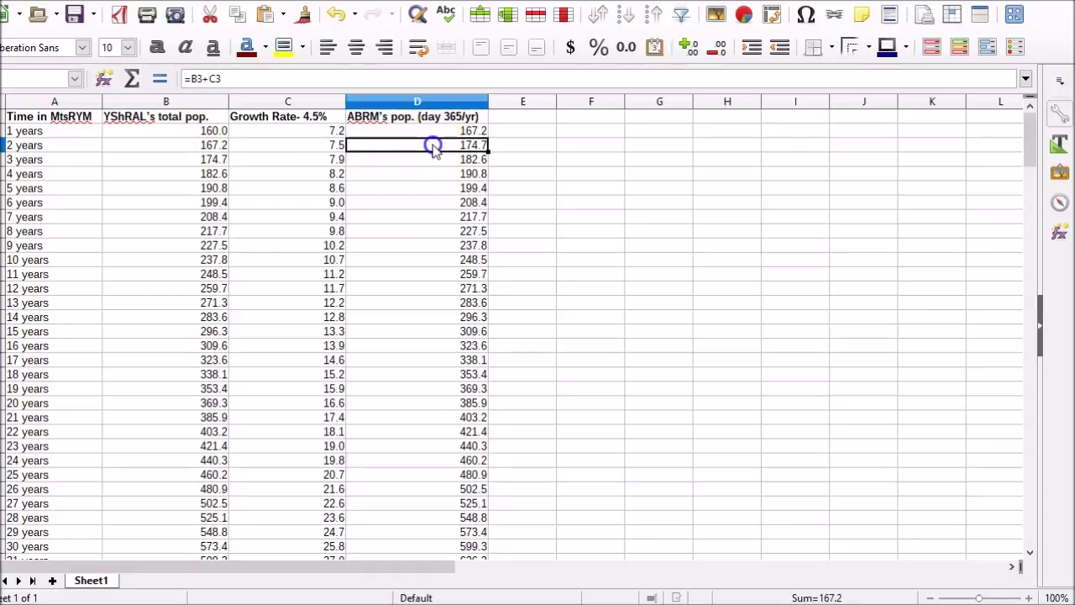
pyautogui.click(154, 161)
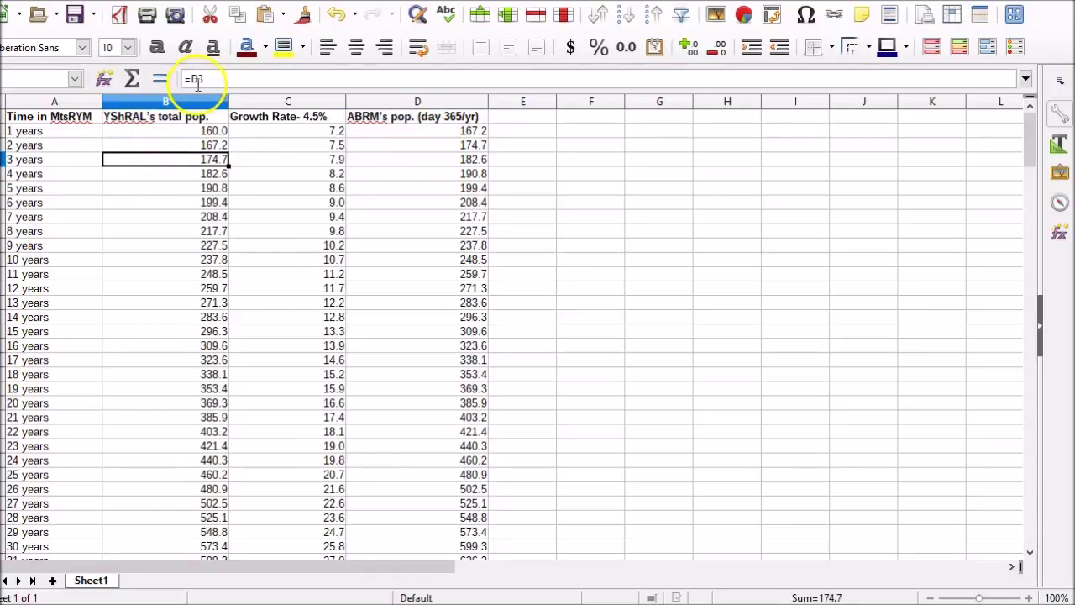
pyautogui.click(400, 174)
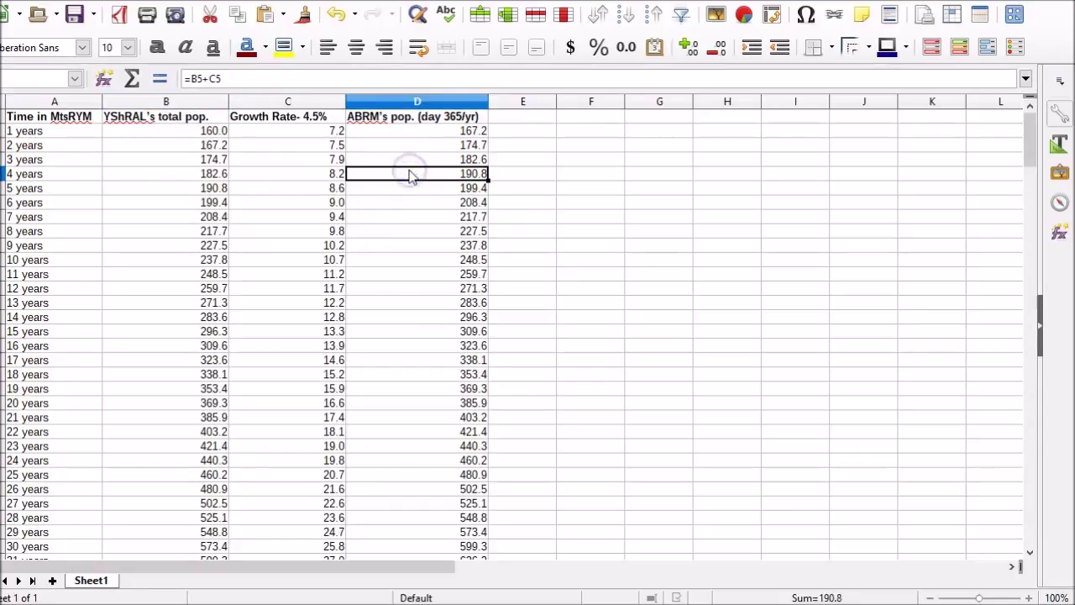
pyautogui.click(168, 188)
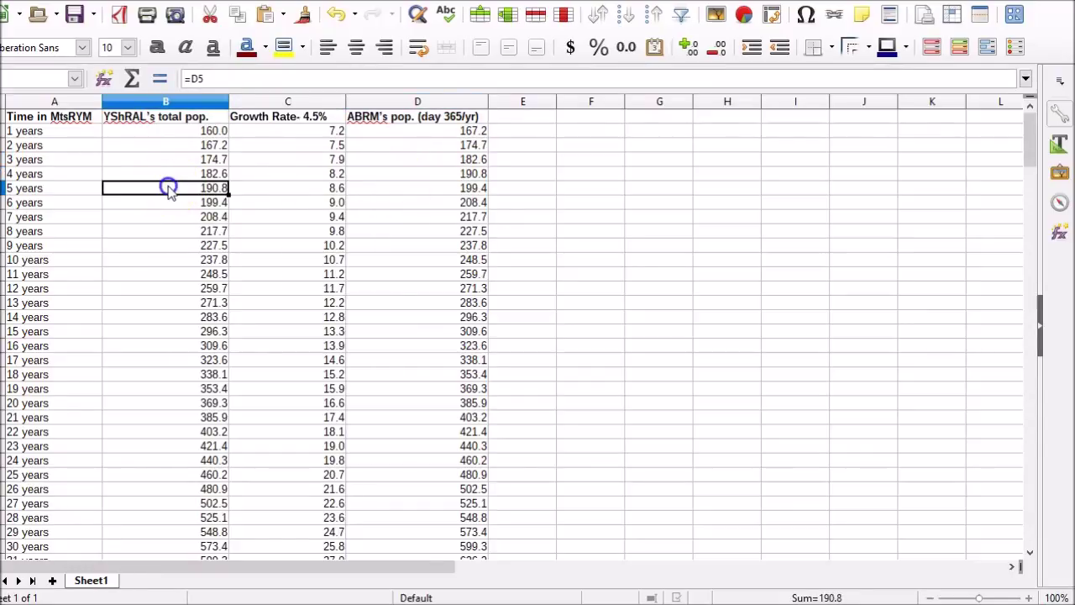
pyautogui.click(441, 175)
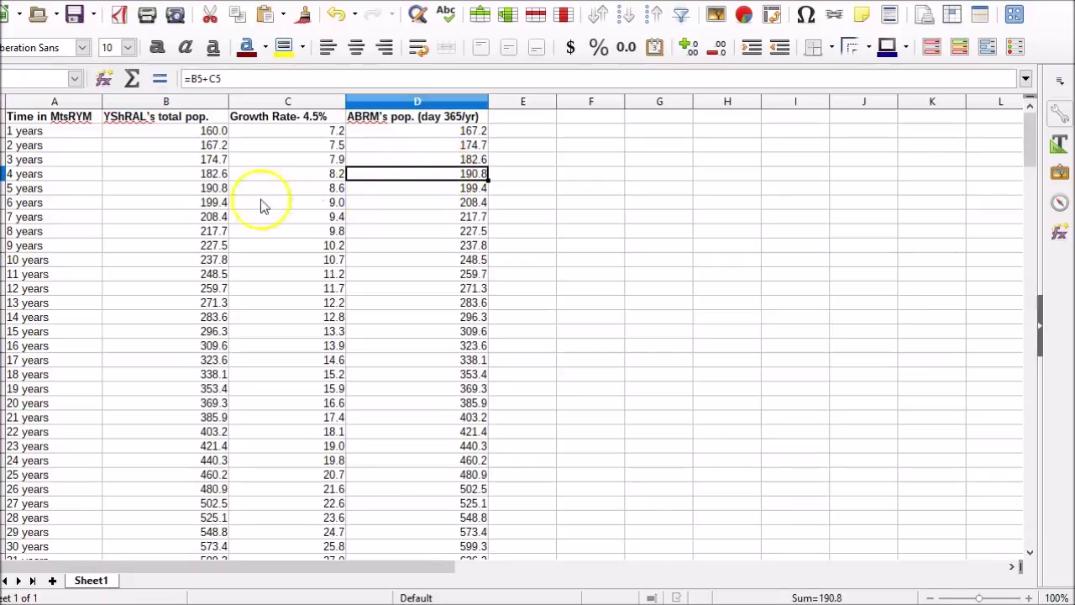
pyautogui.click(163, 202)
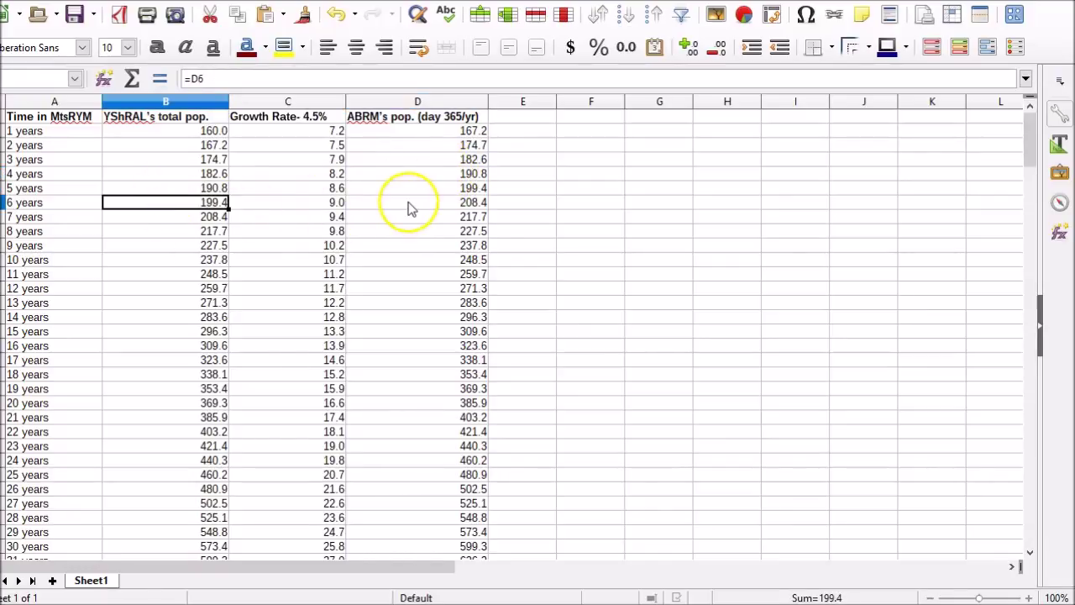
# Inspect the year-end population formula for year 214 and the total and year-end population formulas for year 215
pyautogui.scroll(-5, 498, 247)
pyautogui.scroll(-13, 498, 245)
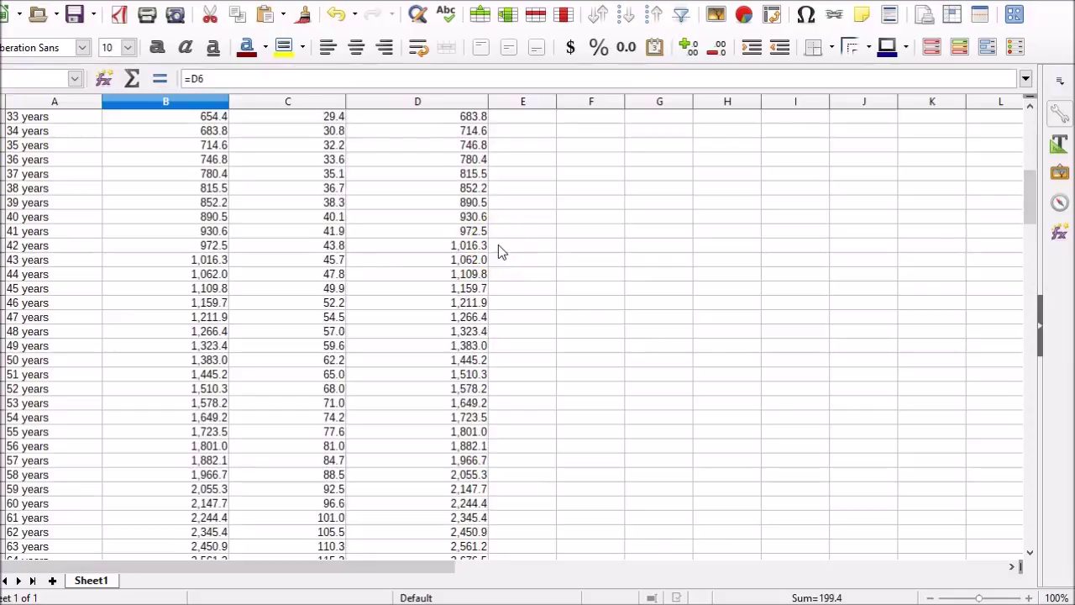
pyautogui.scroll(-19, 499, 244)
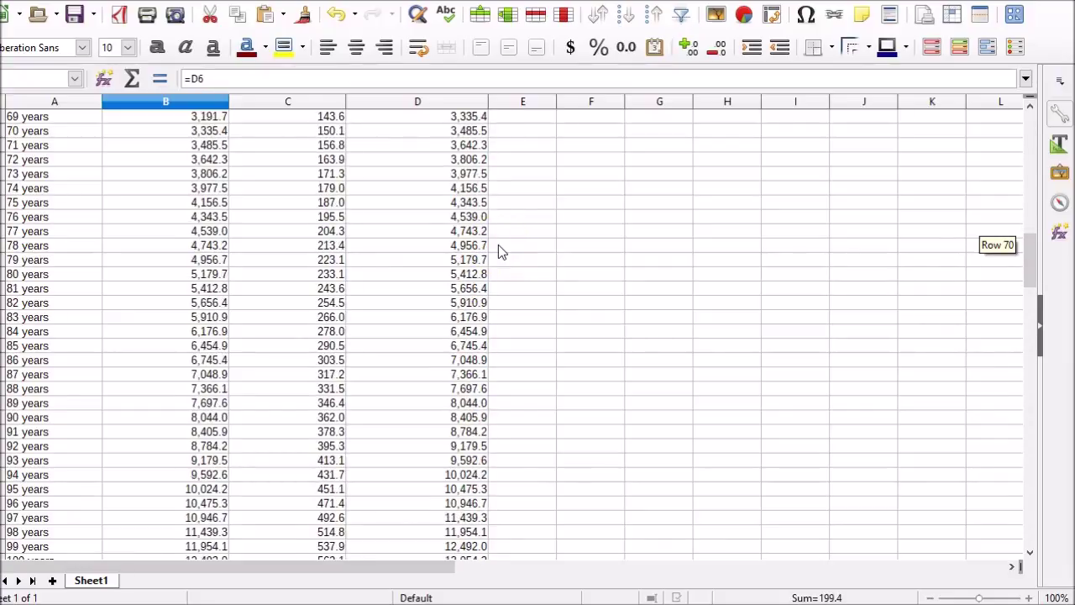
pyautogui.scroll(-6, 498, 251)
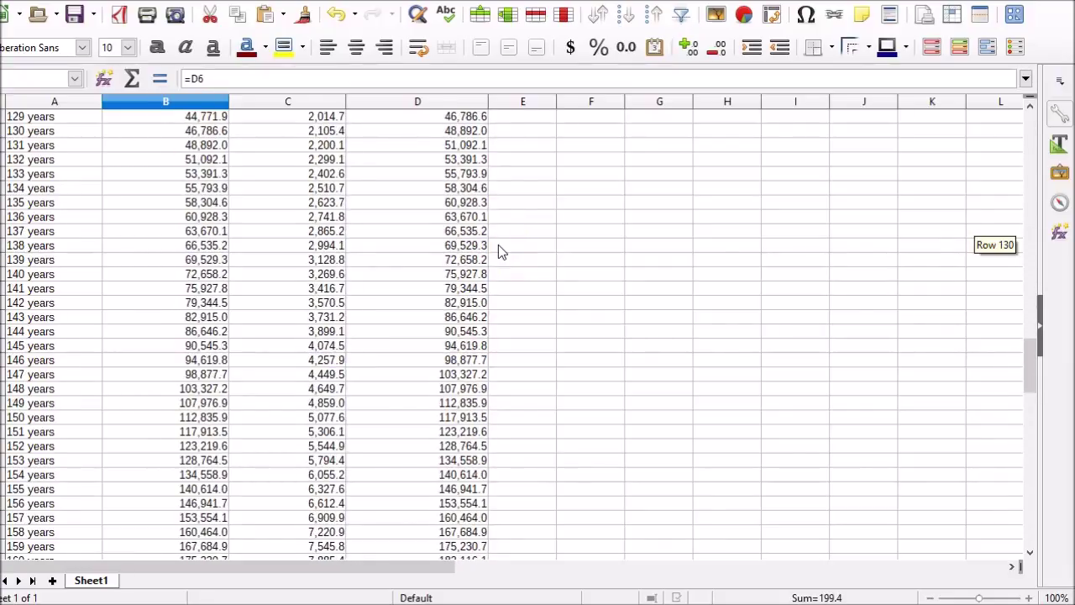
pyautogui.scroll(-5, 498, 251)
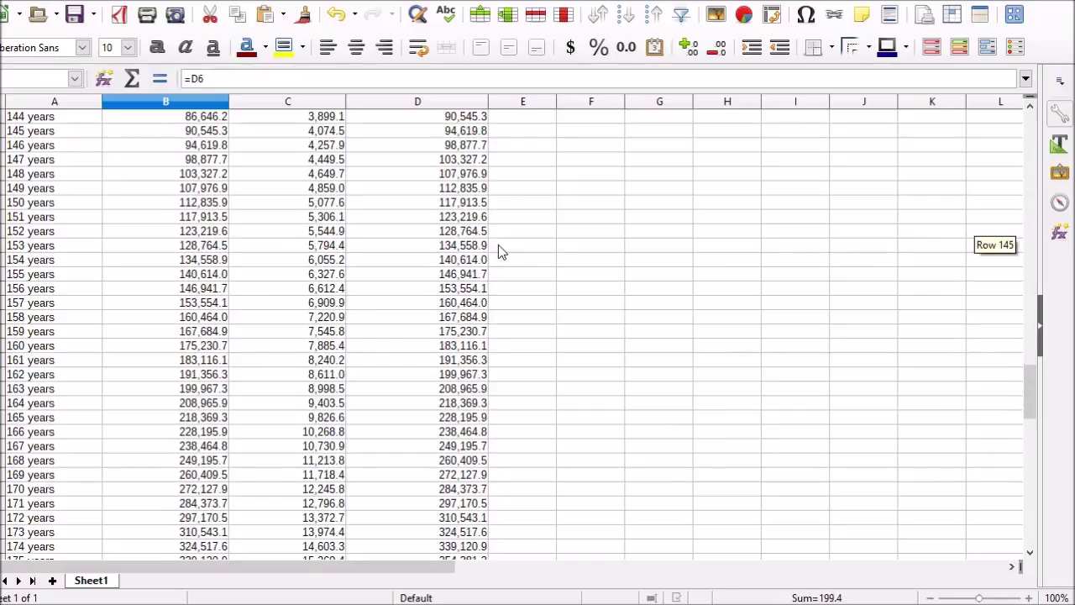
pyautogui.scroll(-7, 498, 252)
pyautogui.scroll(-7, 498, 248)
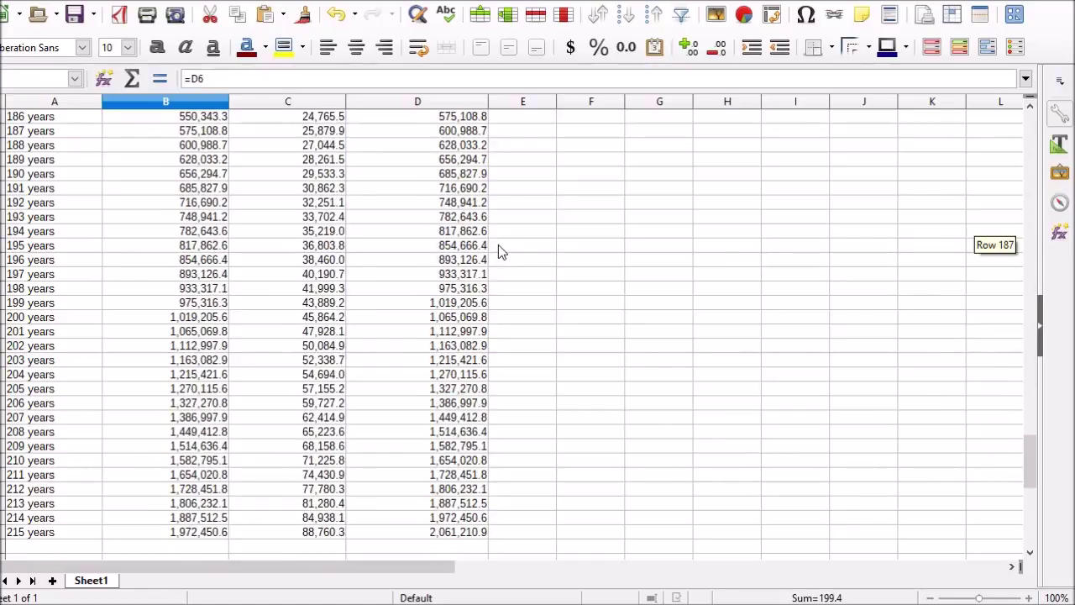
pyautogui.scroll(-4, 498, 245)
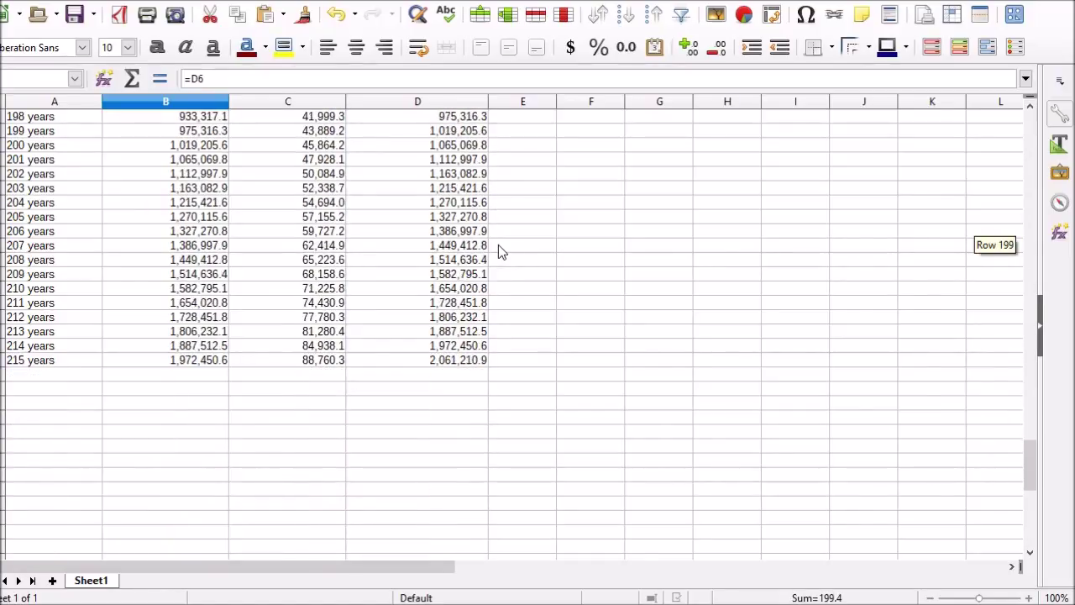
pyautogui.click(385, 346)
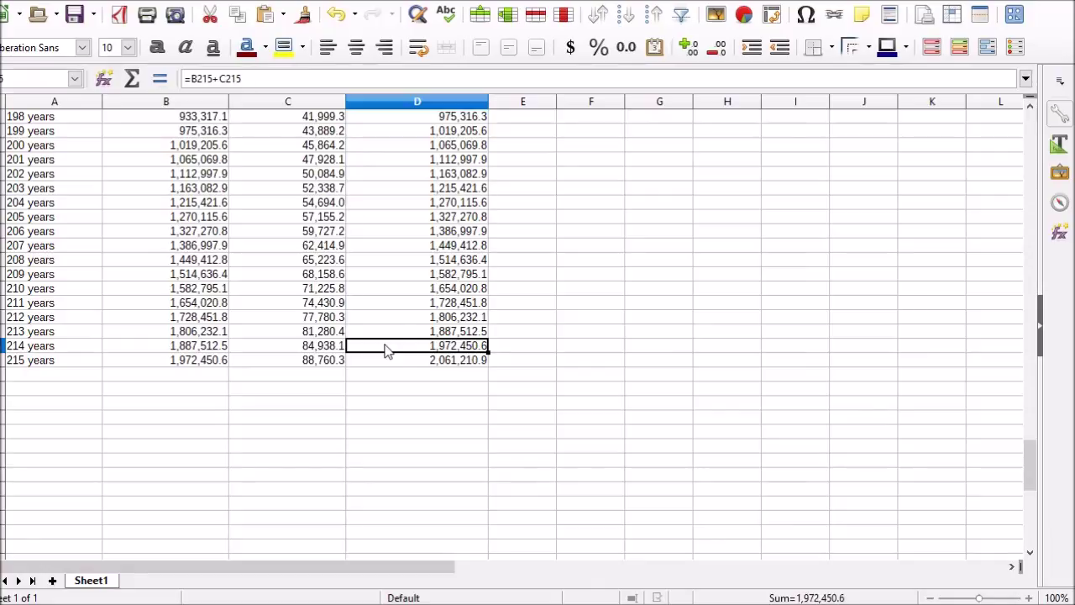
pyautogui.click(136, 362)
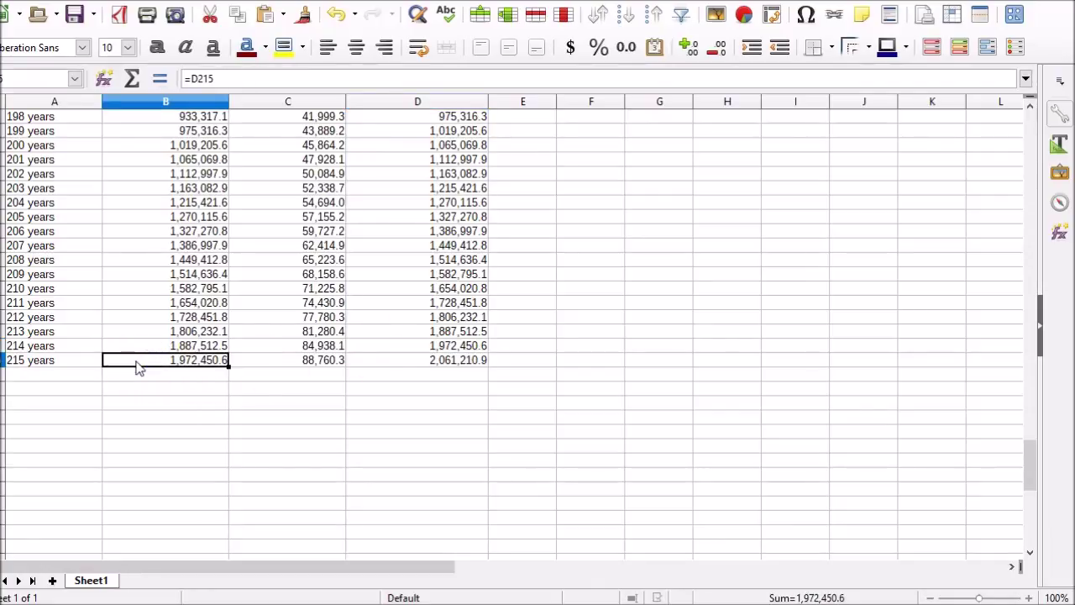
pyautogui.click(410, 361)
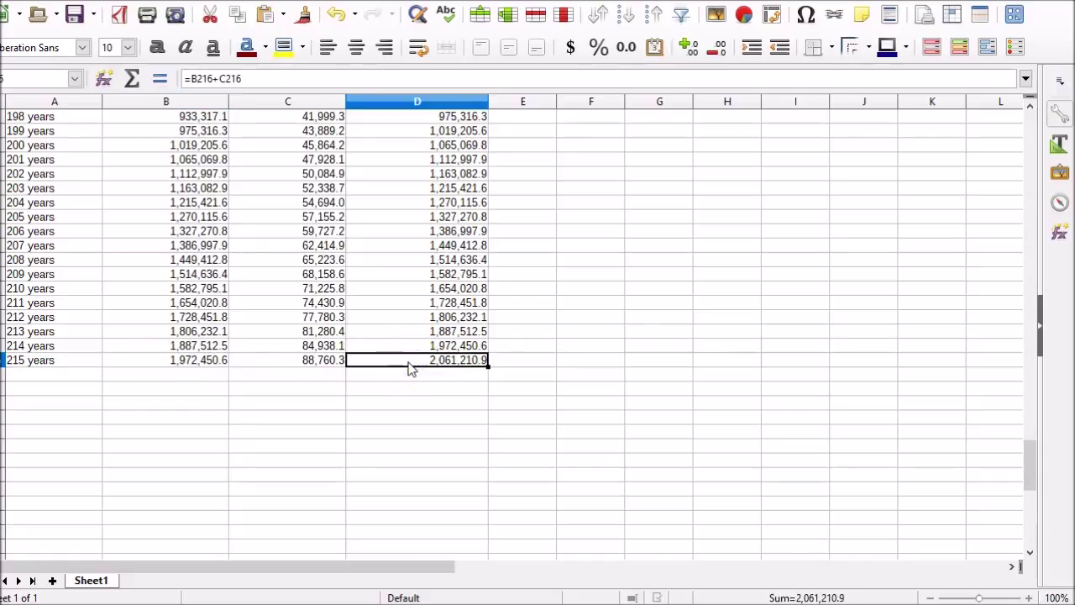